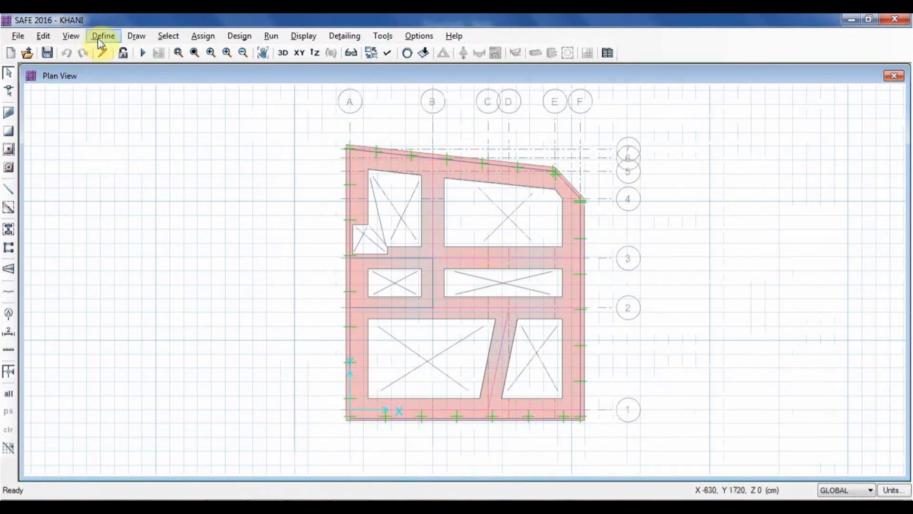
# Set the model's consistent units to Kgf, cm, C.
pyautogui.click(894, 489)
pyautogui.click(496, 104)
pyautogui.click(471, 248)
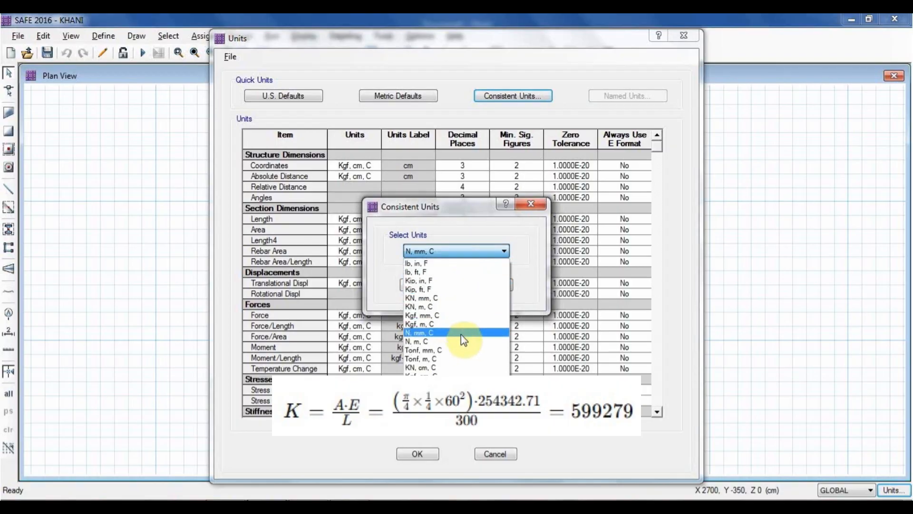
pyautogui.click(487, 373)
pyautogui.click(419, 284)
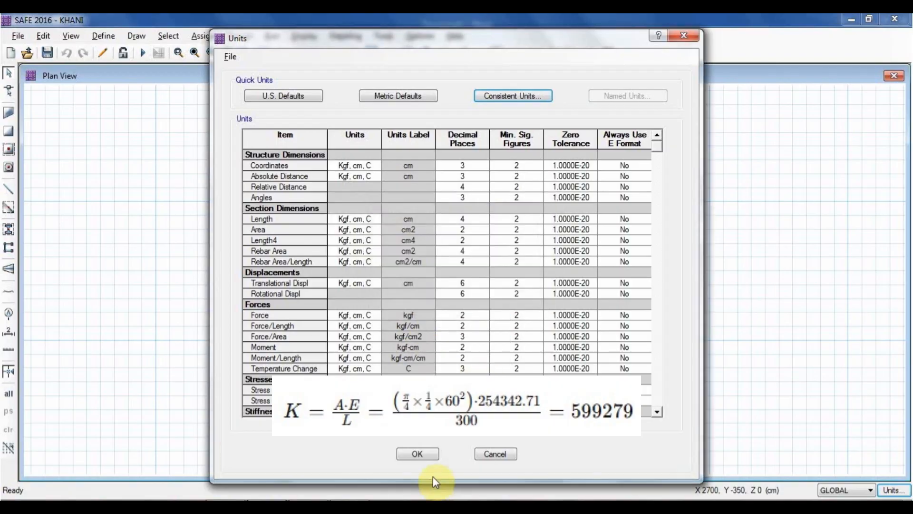
pyautogui.click(418, 454)
# Check the modulus of elasticity of the C25 concrete material, leaving its definition as is.
pyautogui.click(103, 36)
pyautogui.click(127, 50)
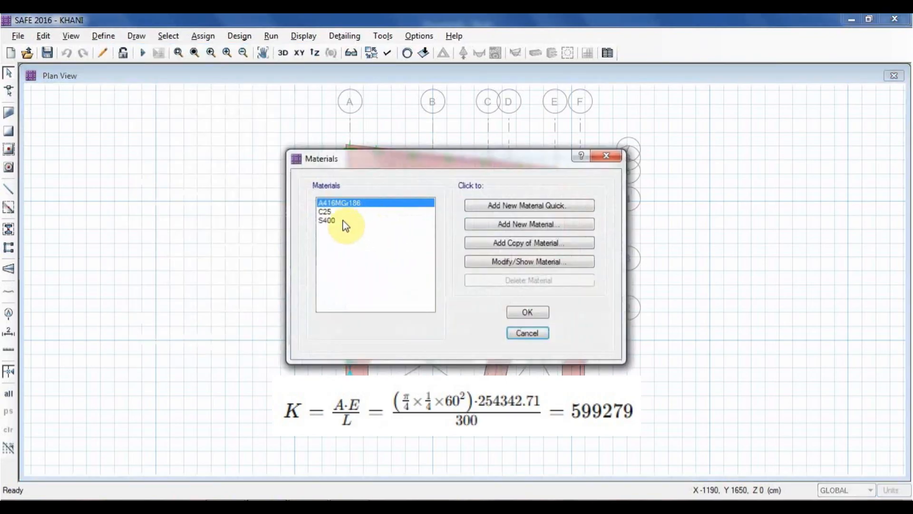
pyautogui.click(343, 212)
pyautogui.click(479, 262)
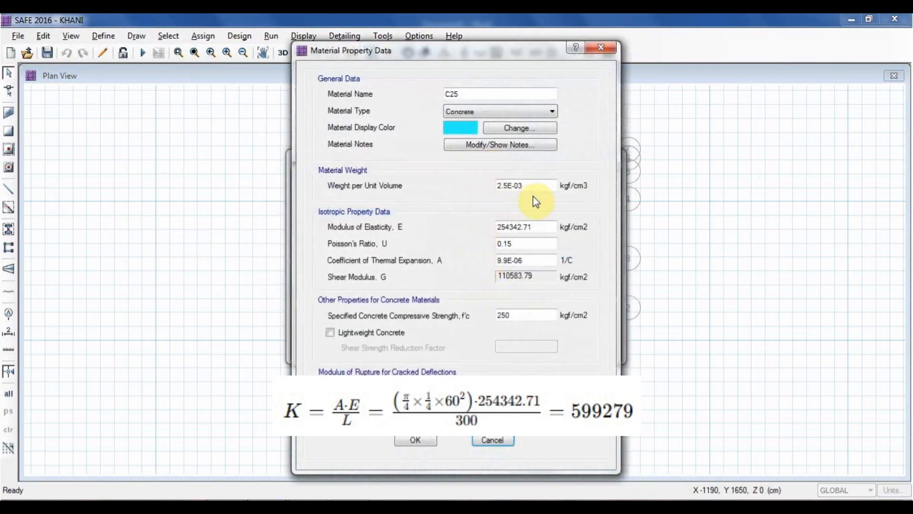
pyautogui.moveTo(536, 229); pyautogui.dragTo(497, 245)
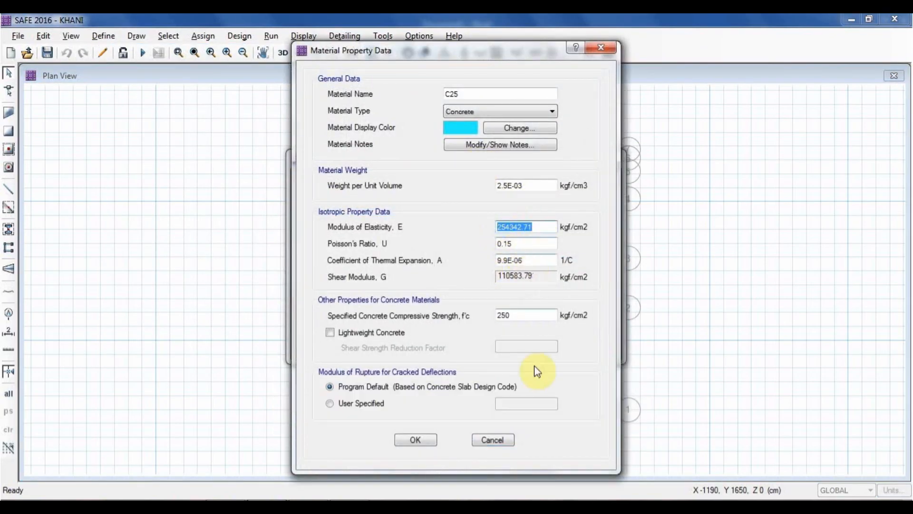
pyautogui.click(492, 439)
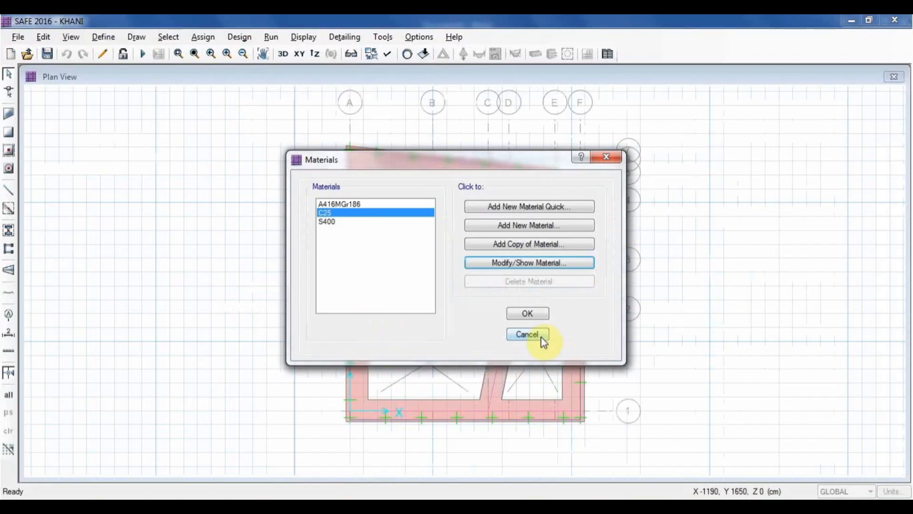
pyautogui.click(528, 334)
# Add a new point spring property named Pile.
pyautogui.click(103, 37)
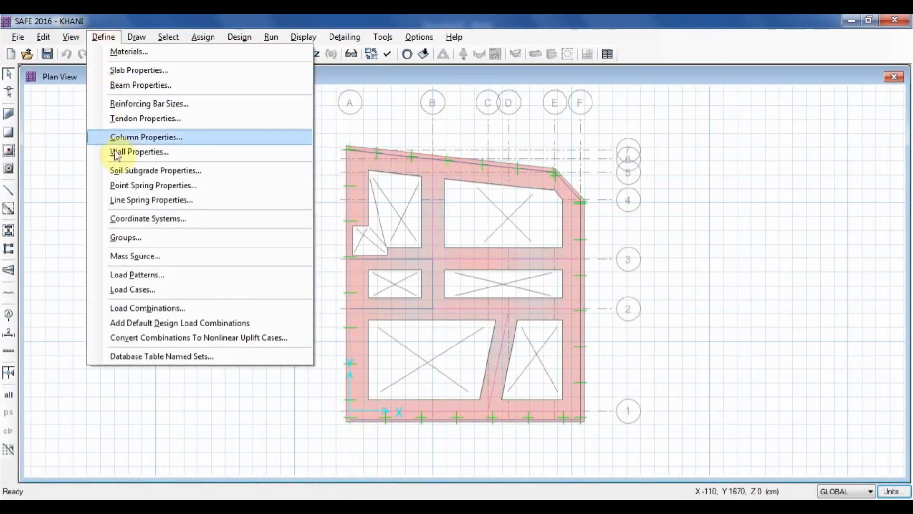
pyautogui.click(136, 187)
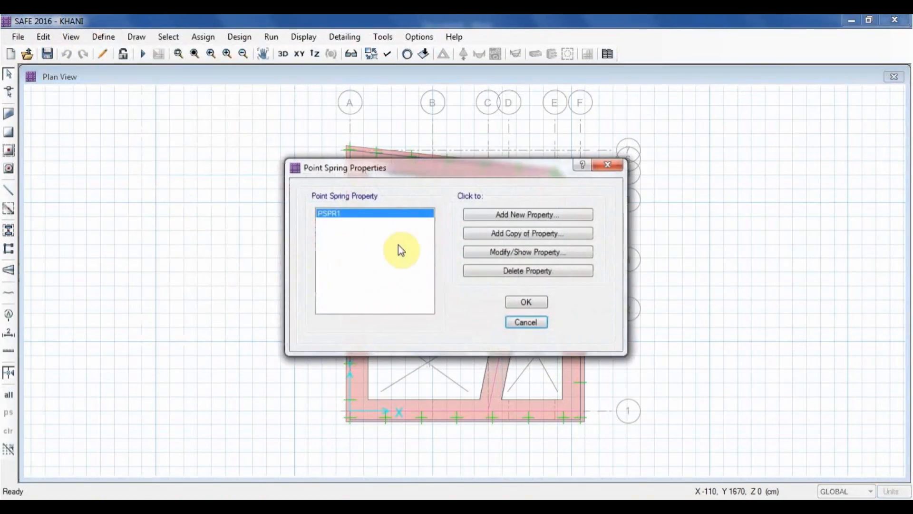
pyautogui.click(505, 215)
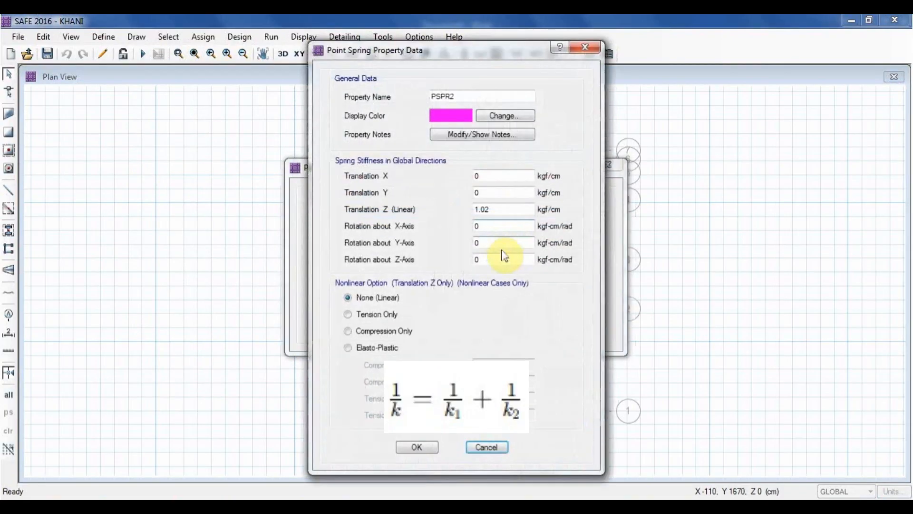
pyautogui.click(464, 92)
pyautogui.doubleClick(464, 96)
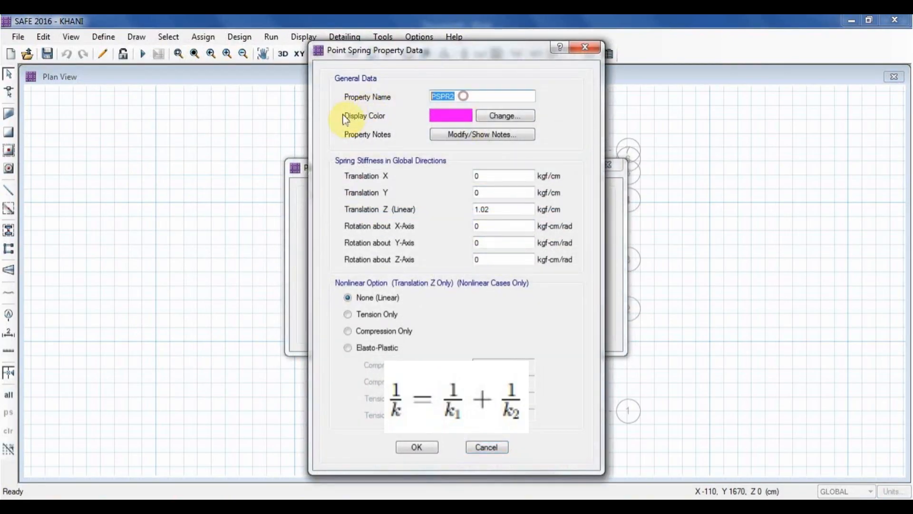
pyautogui.write('Pile')
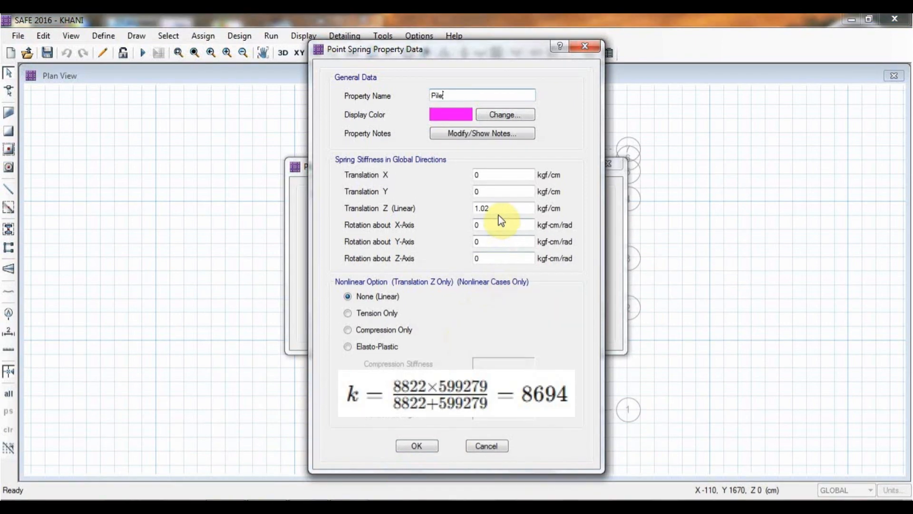
# Set the Pile spring's Translation Z stiffness to 8694 kgf/cm with the Compression Only nonlinear option, and accept the definition.
pyautogui.doubleClick(473, 209)
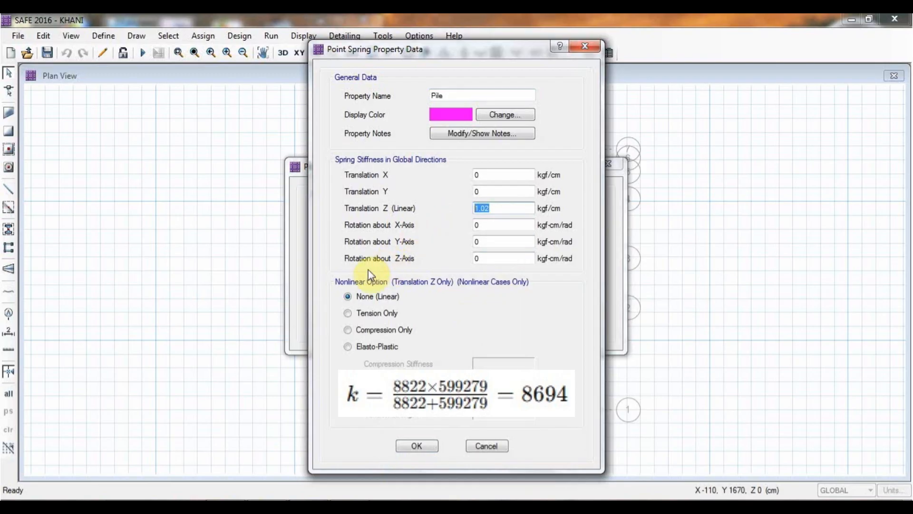
pyautogui.write('8694')
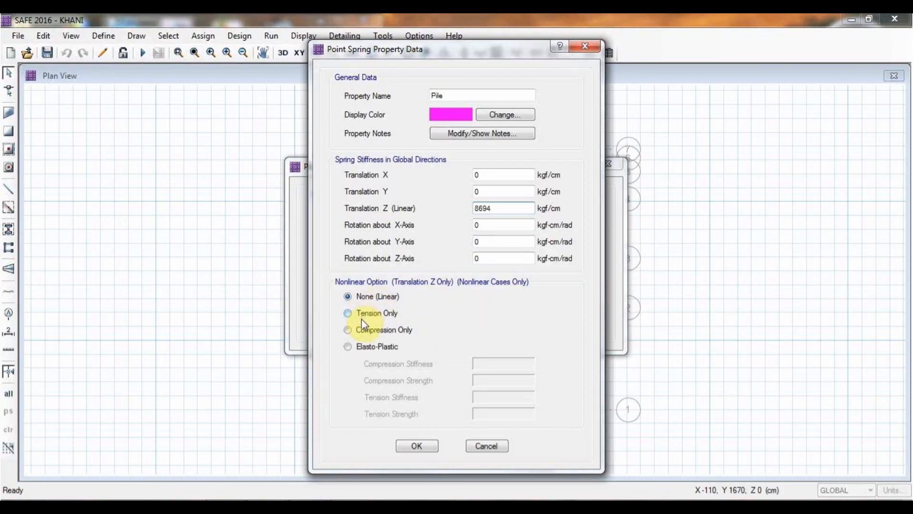
pyautogui.click(358, 331)
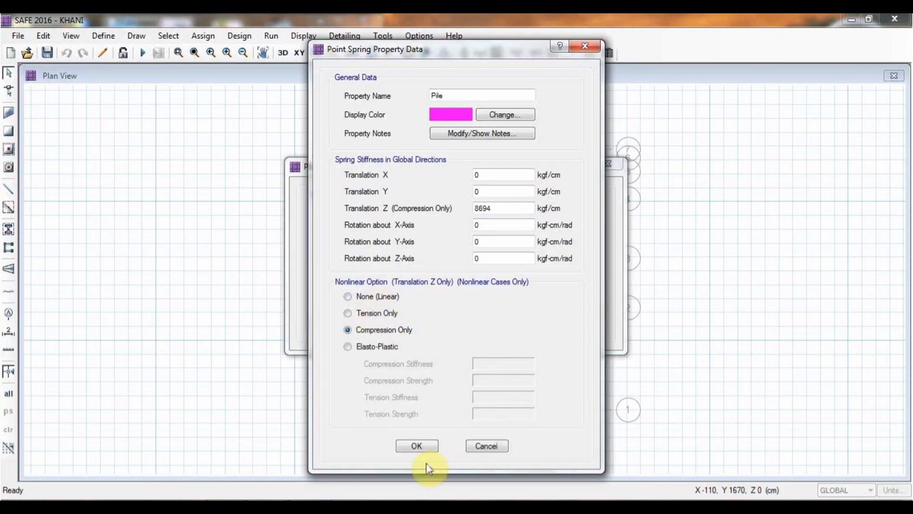
pyautogui.click(418, 446)
pyautogui.click(523, 302)
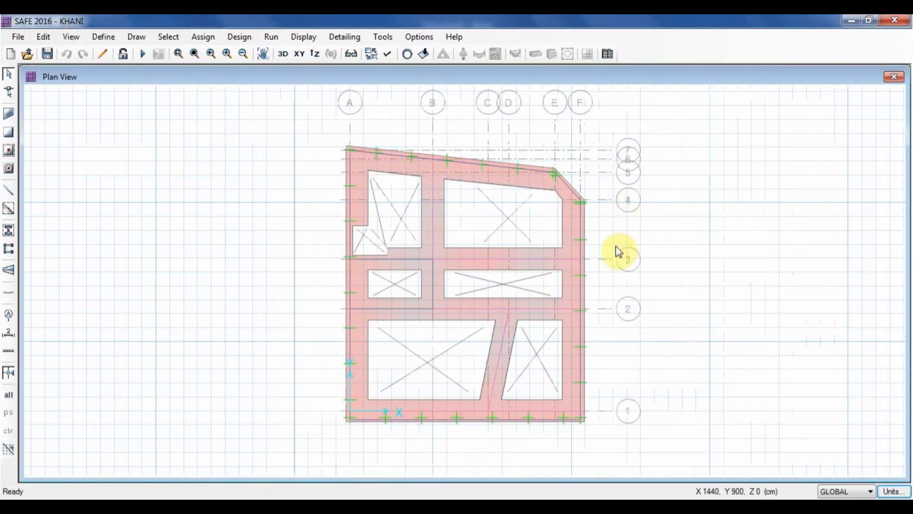
# Assign the Pile point spring to the two points on grid line A at grid lines 3 and 7.
pyautogui.click(349, 260)
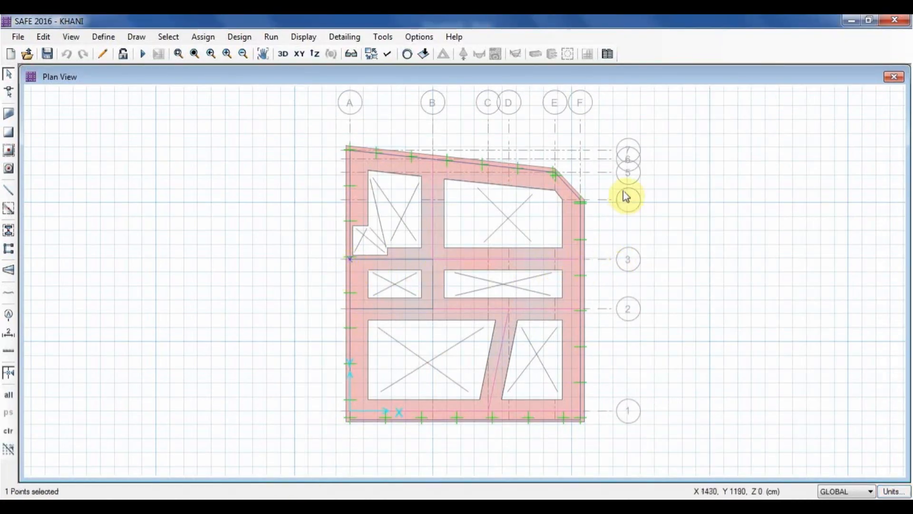
pyautogui.click(350, 150)
pyautogui.click(205, 36)
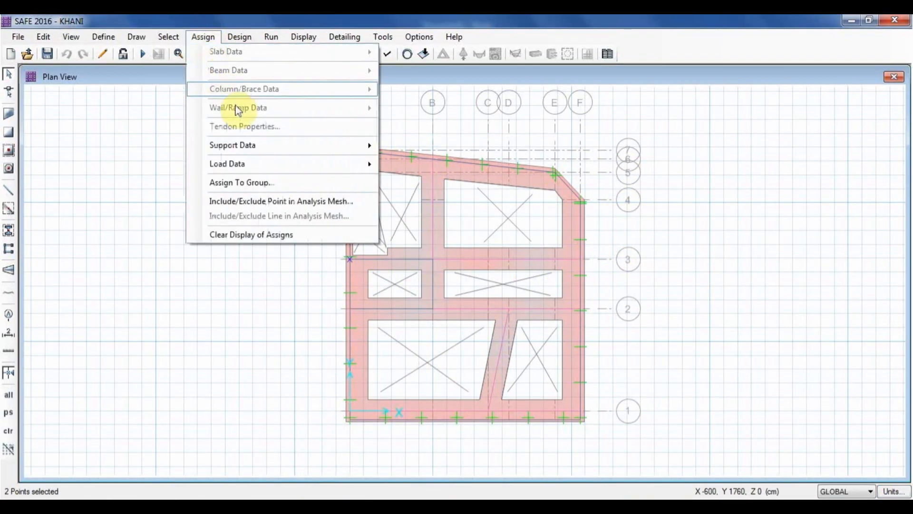
pyautogui.moveTo(285, 145)
pyautogui.click(444, 198)
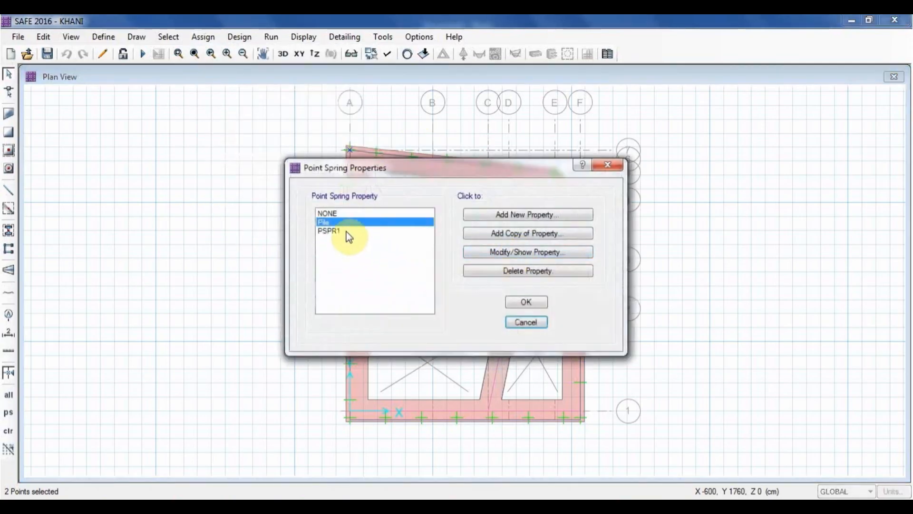
pyautogui.click(526, 302)
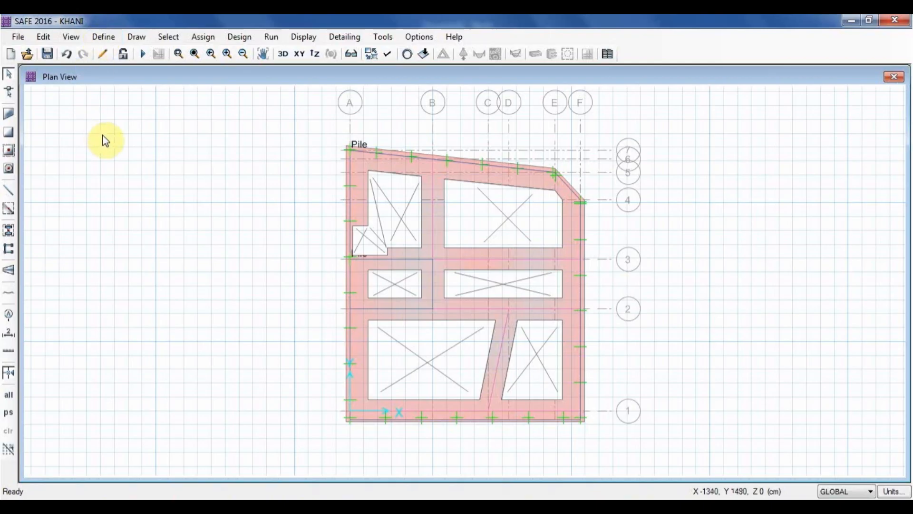
# Add a new slab property of type Stiff named Pile-Stiff.
pyautogui.click(100, 38)
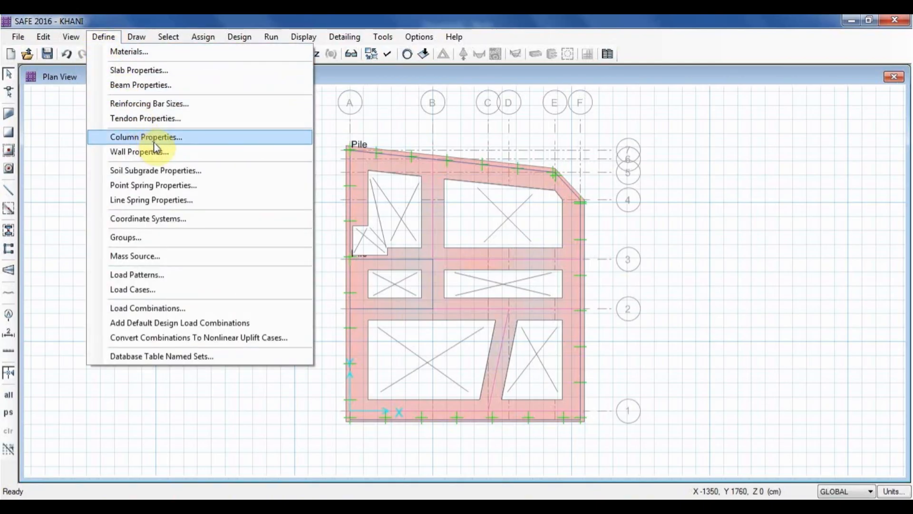
pyautogui.click(142, 70)
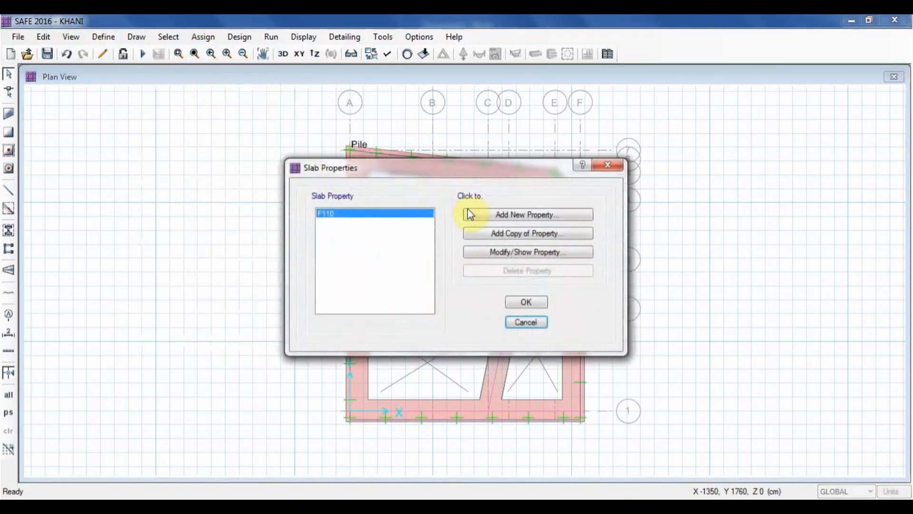
pyautogui.click(504, 216)
pyautogui.click(532, 236)
pyautogui.click(528, 257)
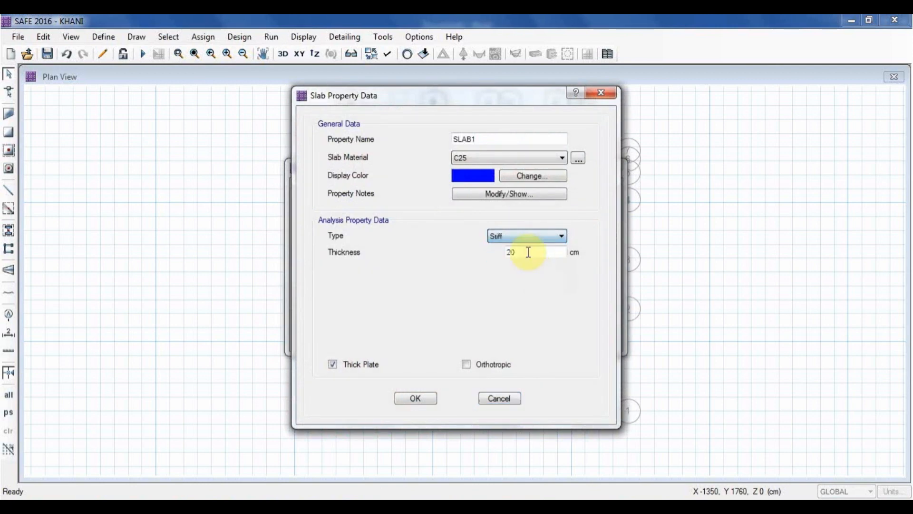
pyautogui.doubleClick(478, 140)
pyautogui.write('Pile-Stiff')
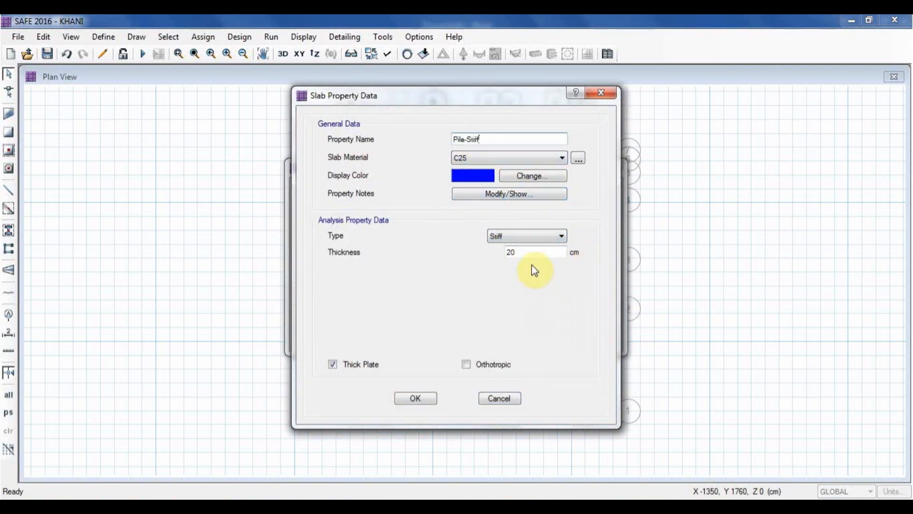
# Set the Pile-Stiff slab thickness to 300 cm and accept the slab property.
pyautogui.doubleClick(513, 252)
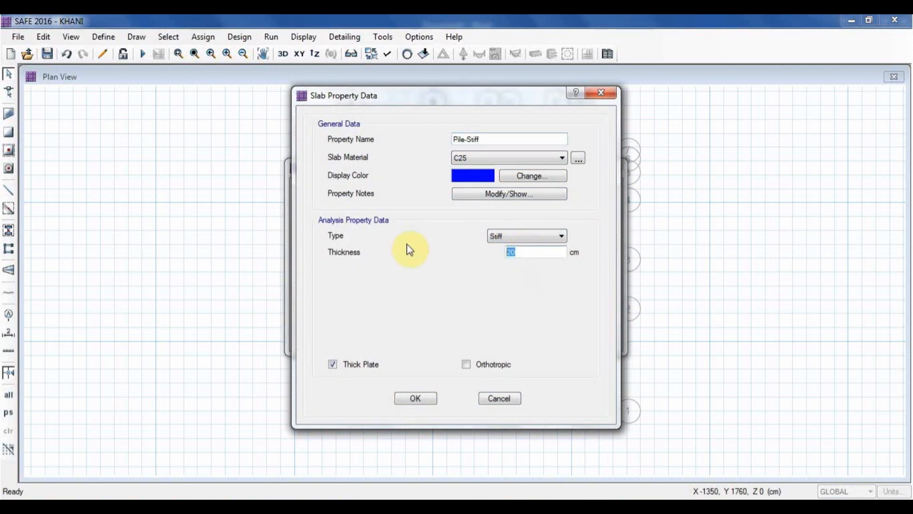
pyautogui.write('300')
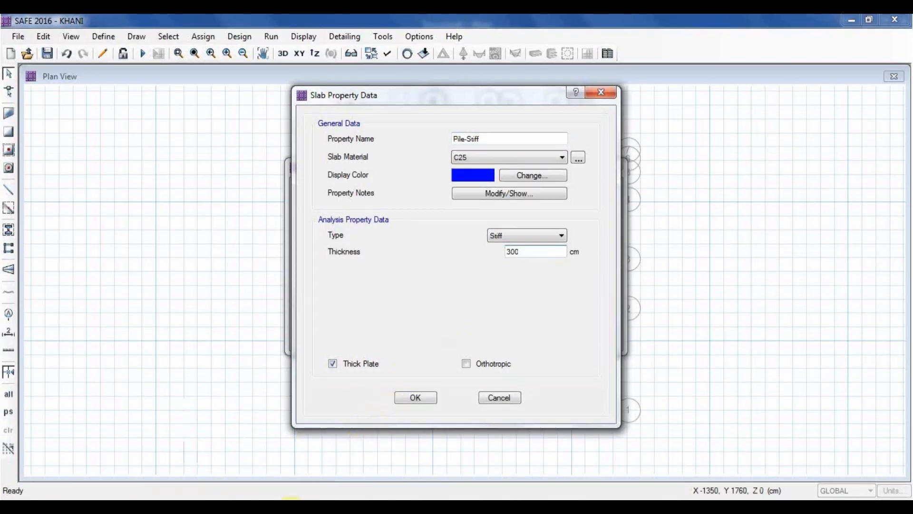
pyautogui.click(415, 397)
pyautogui.click(526, 304)
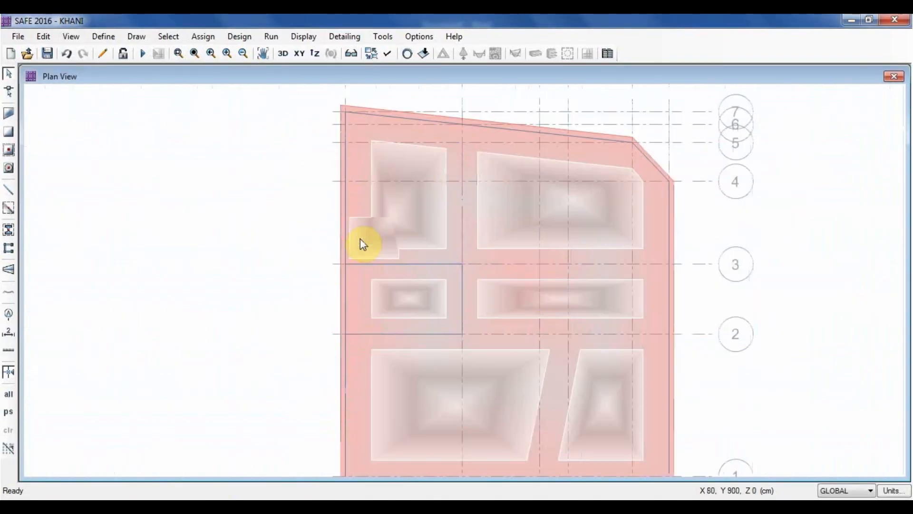
# Set up Quick Draw Areas Around Points for a circular slab with the Pile-Stiff property and a 60 cm diameter.
pyautogui.click(12, 166)
pyautogui.click(860, 142)
pyautogui.click(846, 162)
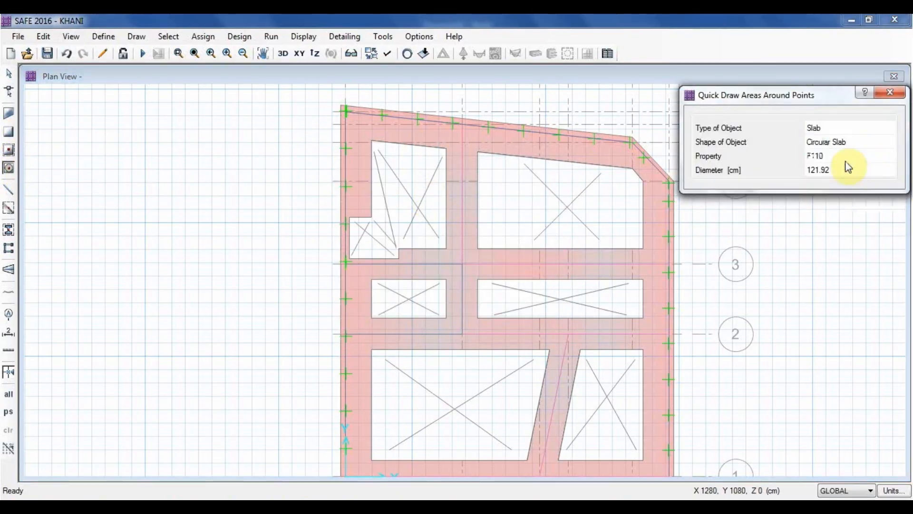
pyautogui.click(842, 159)
pyautogui.click(844, 181)
pyautogui.click(839, 172)
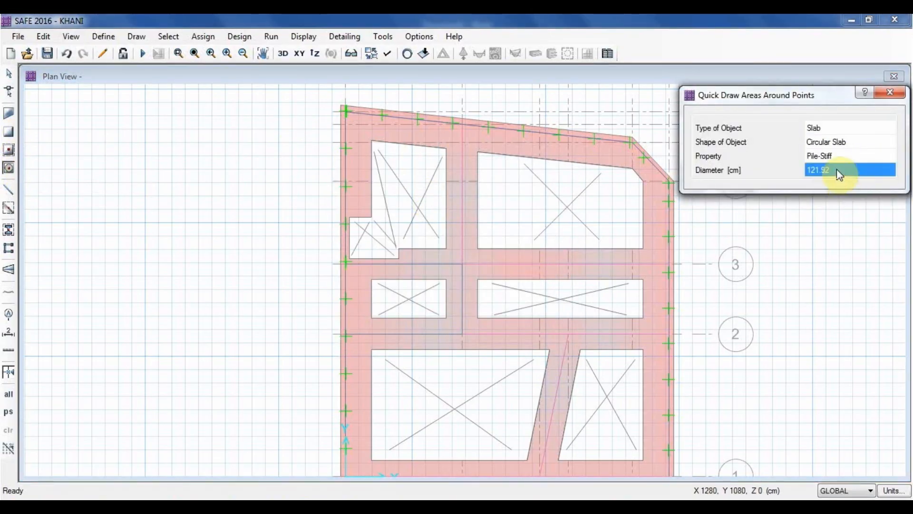
pyautogui.write('6')
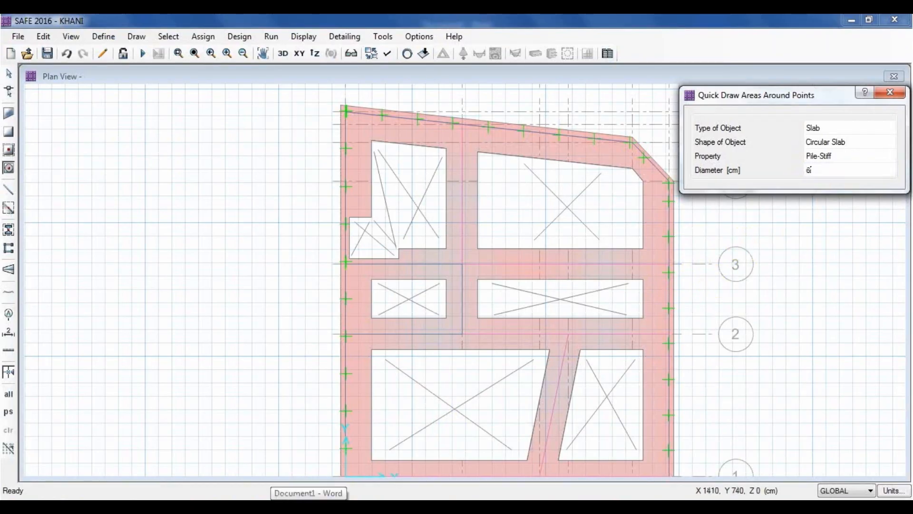
pyautogui.write('0')
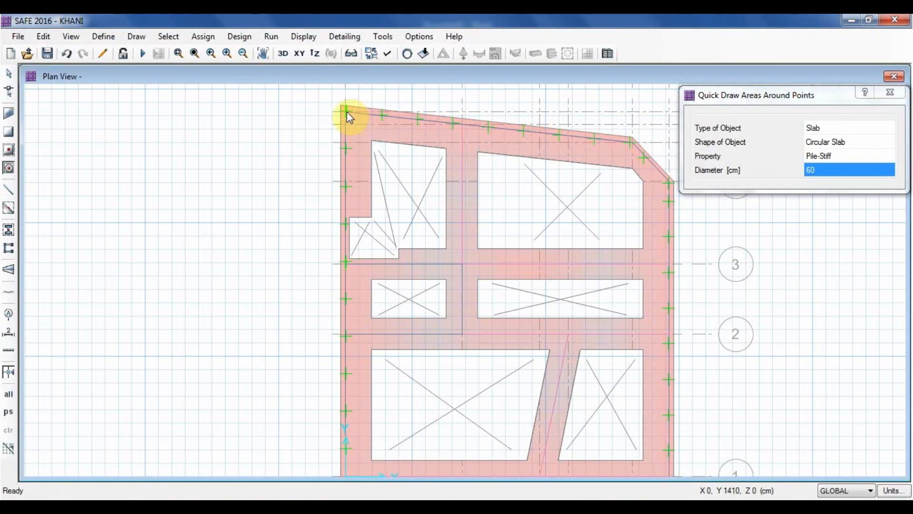
# Undo the stray circle placed outside the plan, confirm the snap options, and place a circular Pile-Stiff slab at grid point A-7.
pyautogui.click(245, 139)
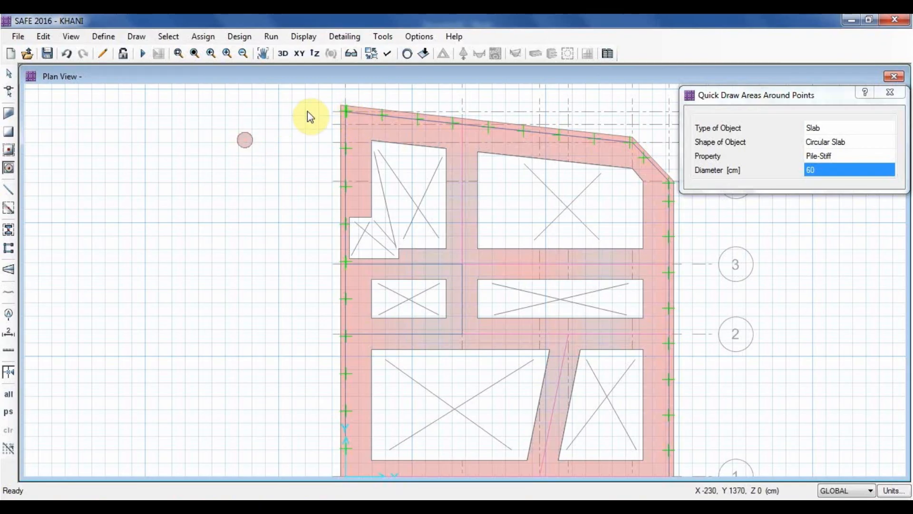
pyautogui.click(68, 54)
pyautogui.scroll(3, 346, 111)
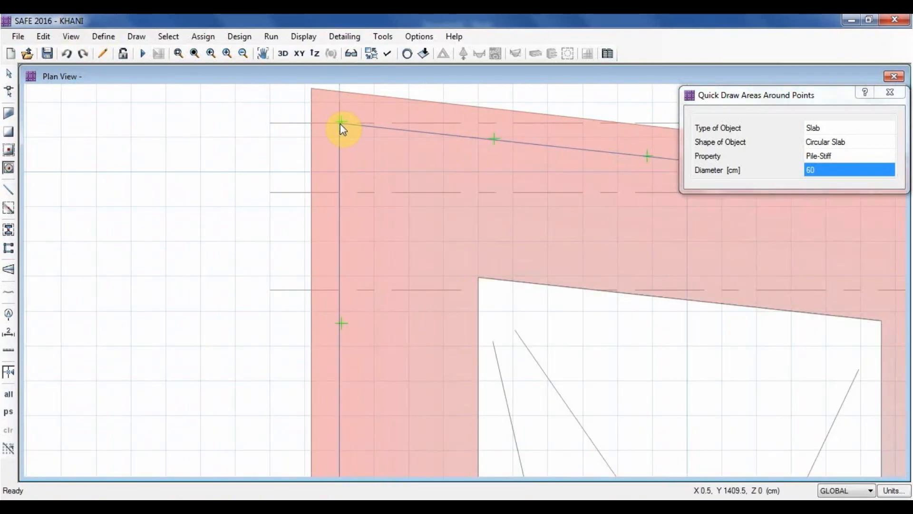
pyautogui.click(141, 36)
pyautogui.click(159, 381)
pyautogui.click(413, 393)
pyautogui.click(339, 124)
# Place a second circular Pile-Stiff slab at grid point A-3 and end the drawing command.
pyautogui.scroll(-4, 309, 237)
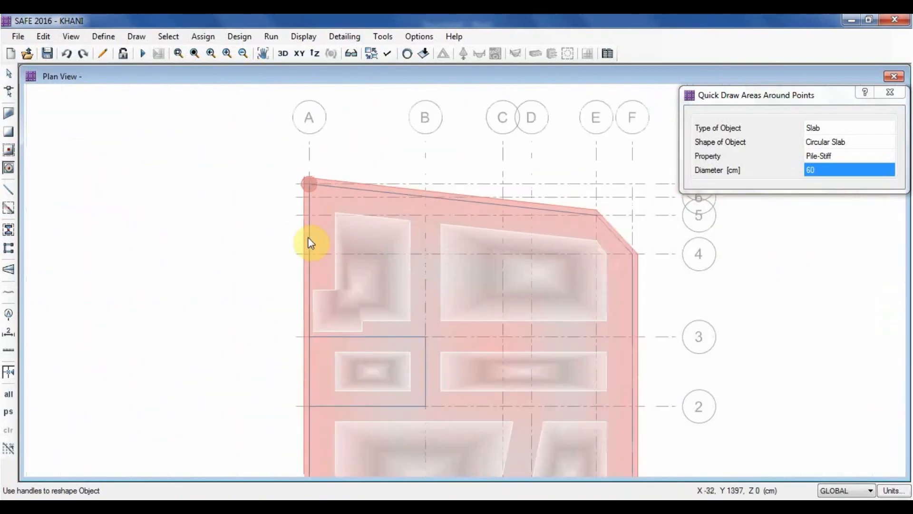
pyautogui.scroll(2, 313, 345)
pyautogui.click(308, 328)
pyautogui.scroll(-2, 263, 321)
pyautogui.scroll(1, 284, 330)
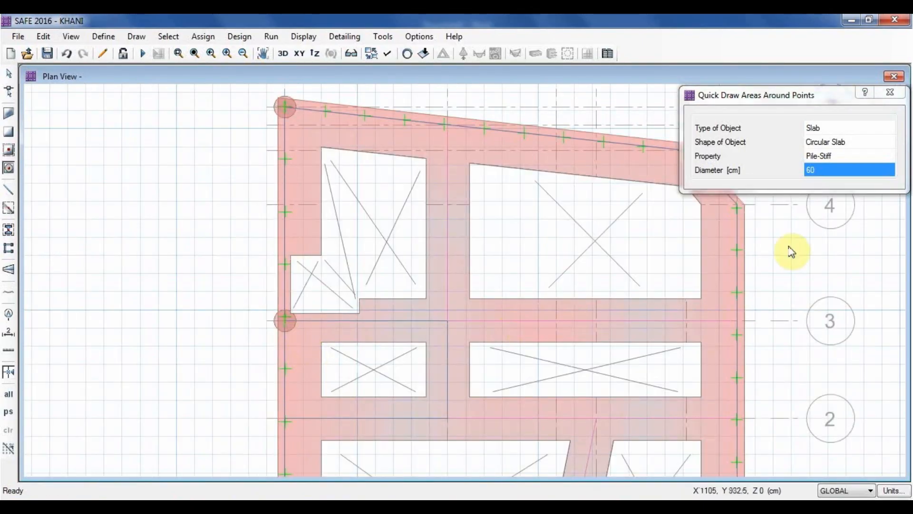
pyautogui.press('Escape')
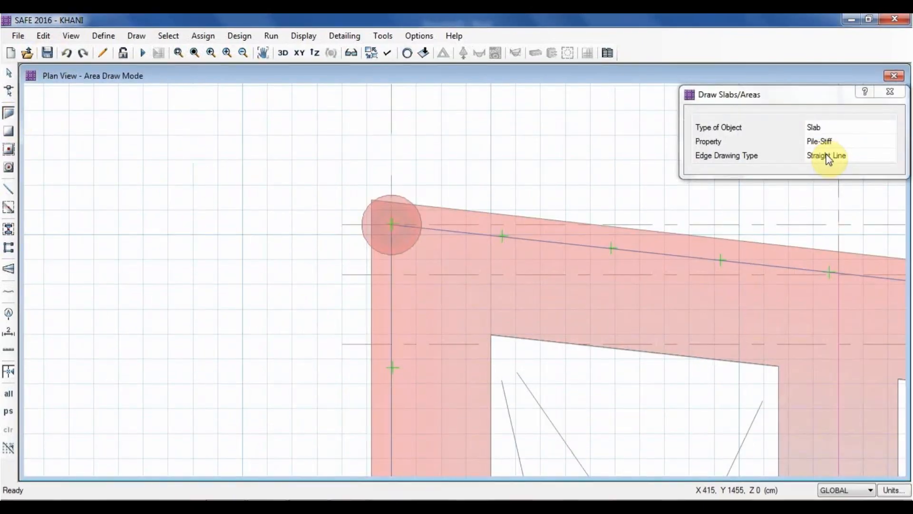
# Start a Pile-Stiff slab from the lowest point of the circle at the foundation's upper-left corner and enable snapping to edges.
pyautogui.click(392, 254)
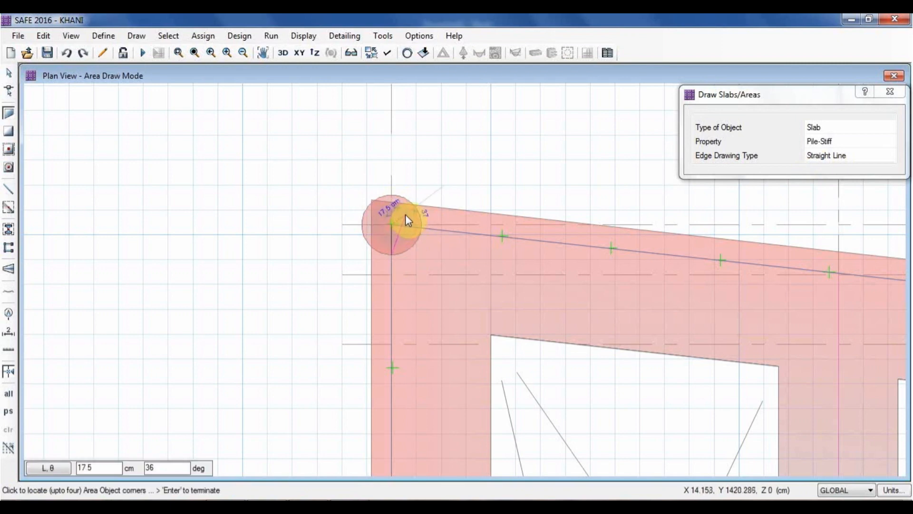
pyautogui.click(421, 222)
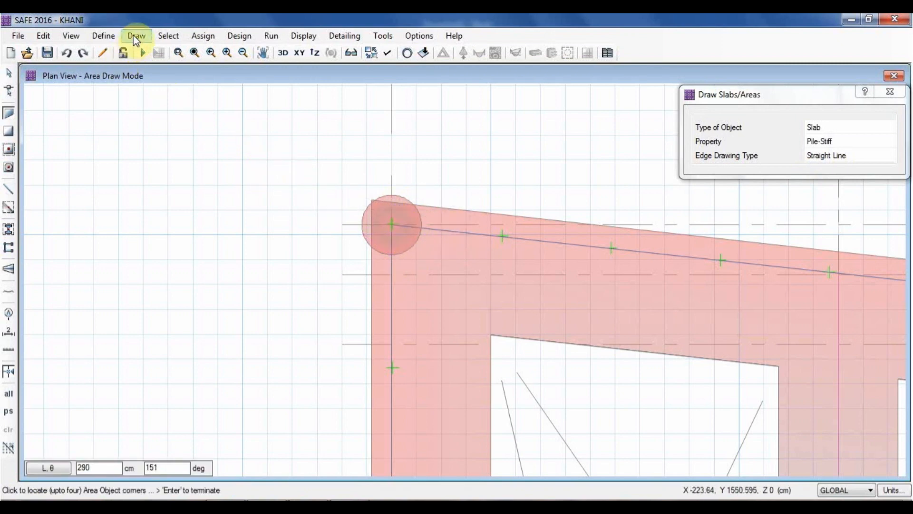
pyautogui.click(103, 36)
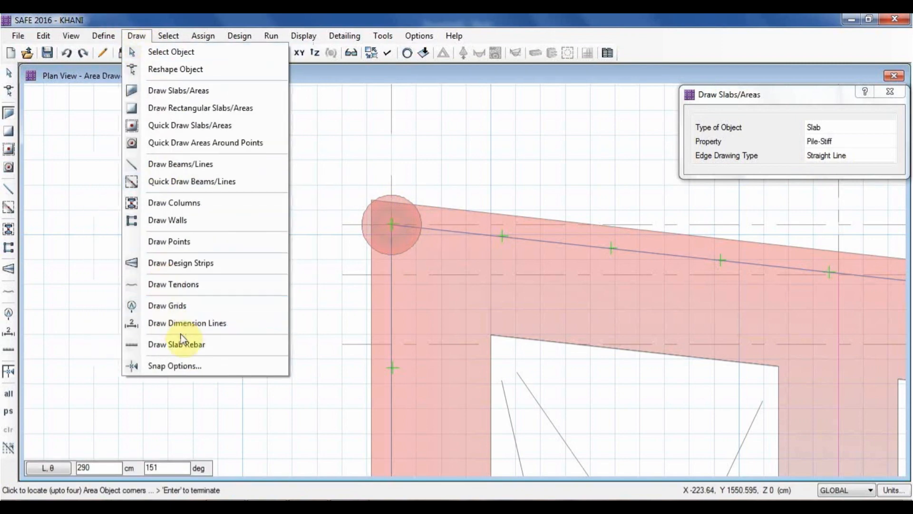
pyautogui.click(196, 361)
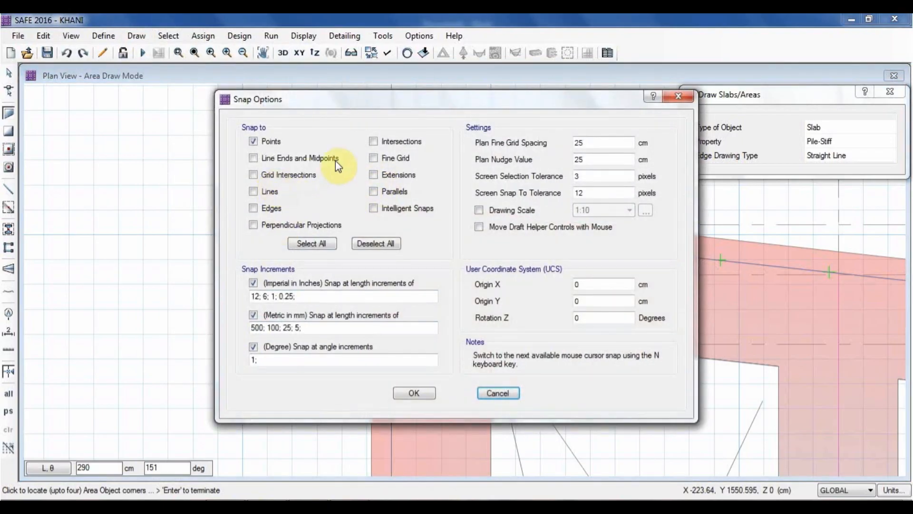
pyautogui.click(265, 208)
pyautogui.click(413, 393)
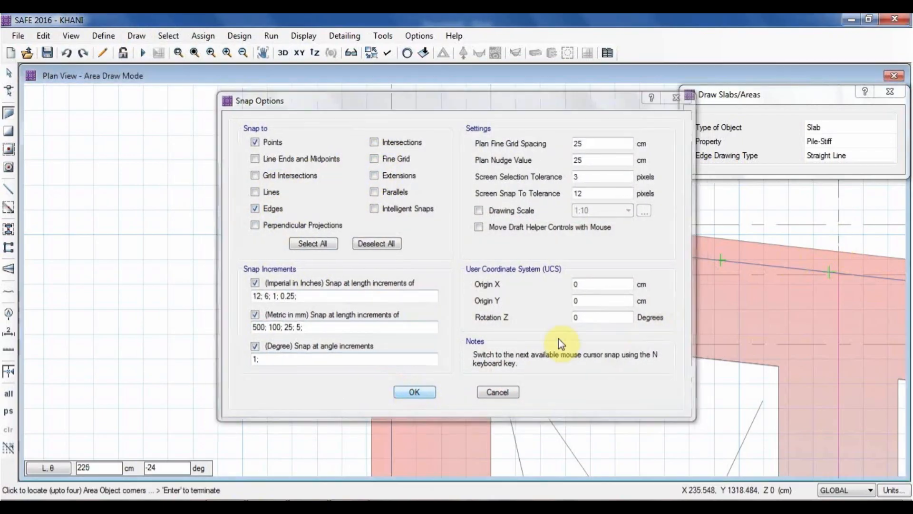
# Complete the Pile-Stiff slab as a quarter circle inside the foundation corner using the Arc (Center & 2 Points) edge type.
pyautogui.click(839, 156)
pyautogui.click(836, 185)
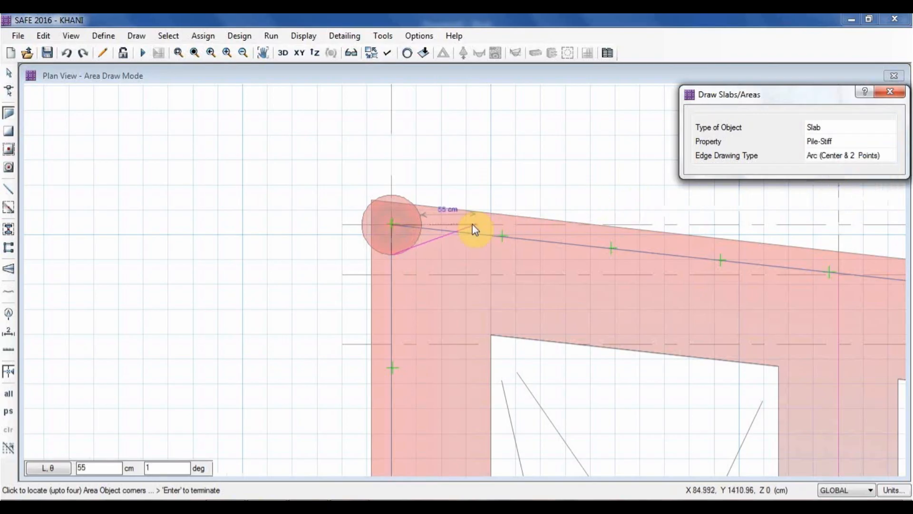
pyautogui.click(423, 226)
pyautogui.click(393, 226)
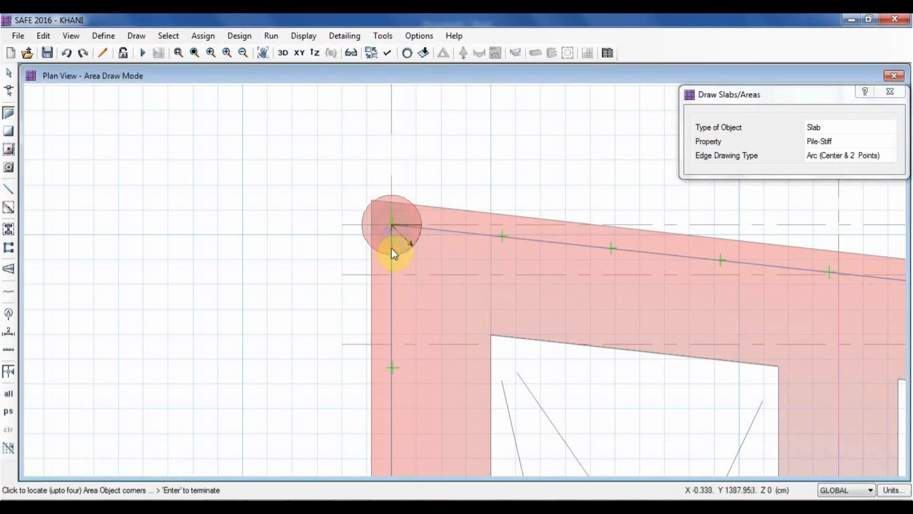
pyautogui.click(390, 252)
pyautogui.click(9, 73)
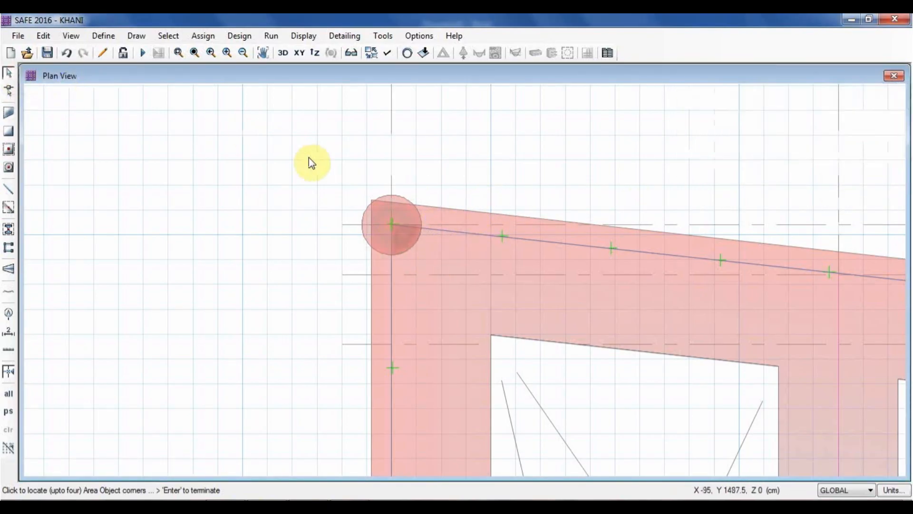
# Delete the full circular slab at the upper-left corner and check the slab assignments of the quarter-circle area.
pyautogui.scroll(3, 360, 206)
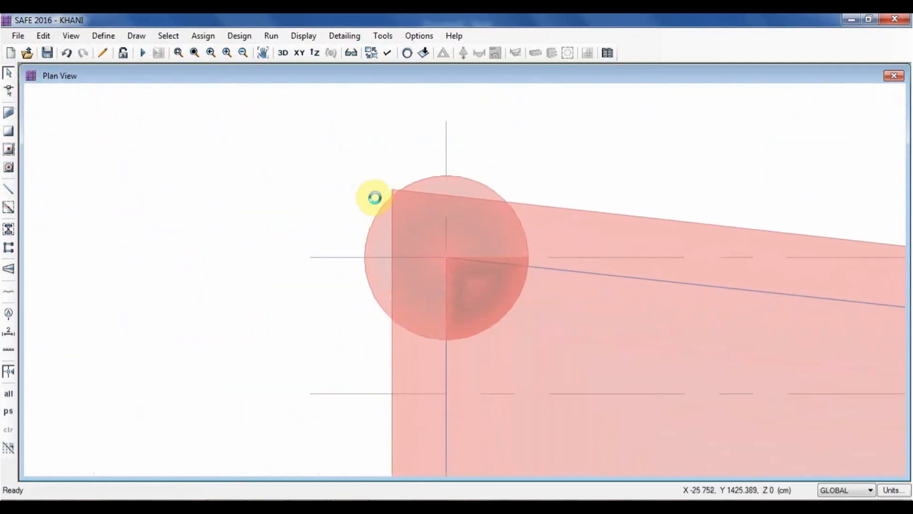
pyautogui.moveTo(375, 198); pyautogui.dragTo(362, 247)
pyautogui.scroll(2, 430, 206)
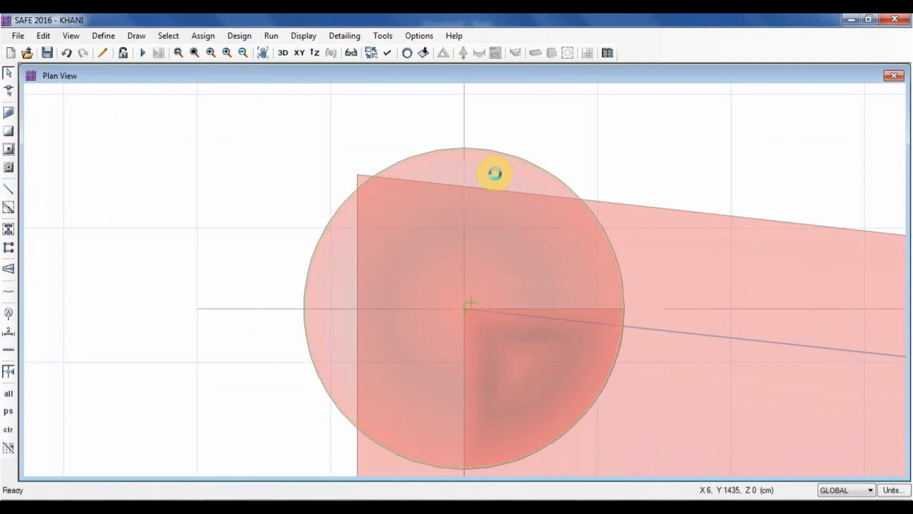
pyautogui.scroll(-3, 493, 174)
pyautogui.moveTo(466, 252); pyautogui.dragTo(458, 178, button='middle')
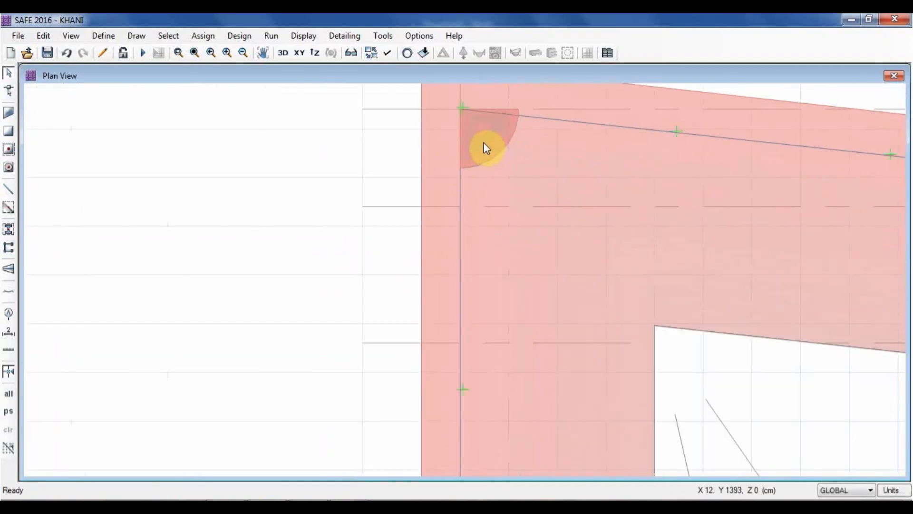
pyautogui.rightClick(483, 144)
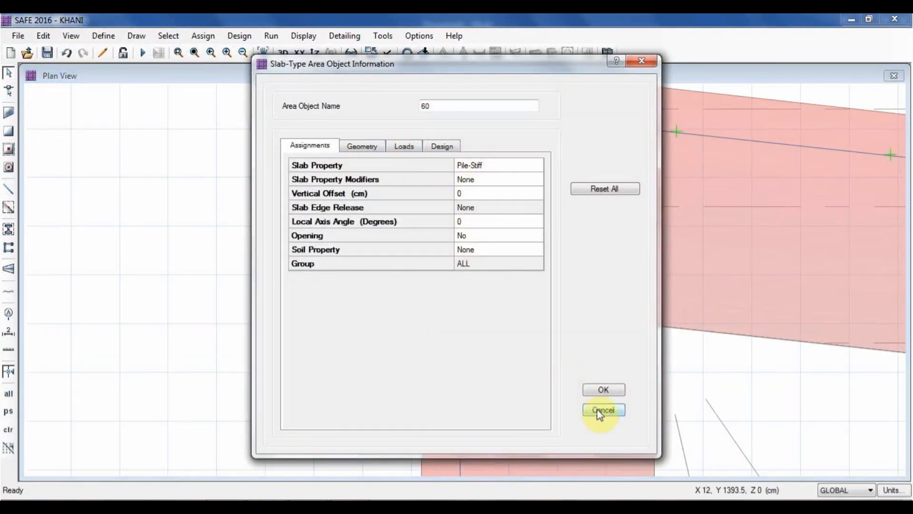
pyautogui.click(598, 410)
# Draw a quarter-circle Pile-Stiff slab over the lower-right quadrant of the second pile circle, using the Arc (Center & 2 Points) edge type.
pyautogui.moveTo(508, 280); pyautogui.dragTo(483, 206, button='middle')
pyautogui.scroll(-4, 483, 206)
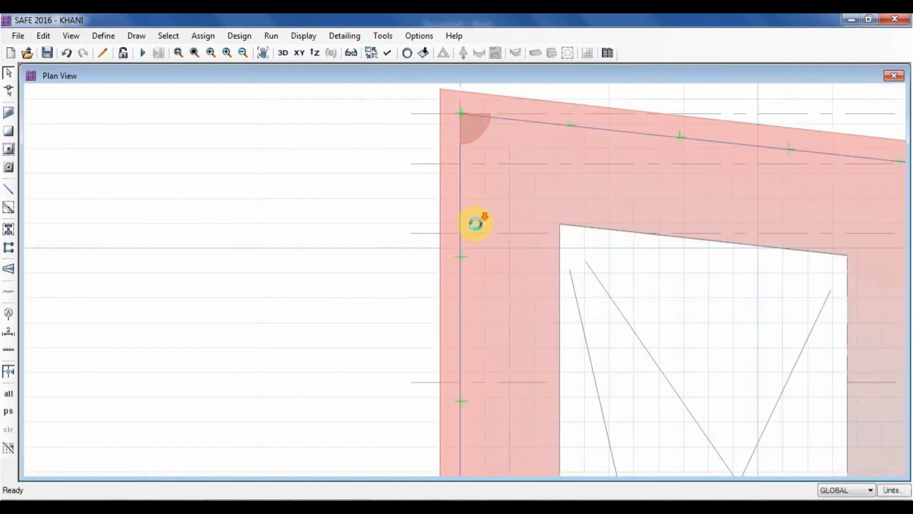
pyautogui.scroll(2, 485, 412)
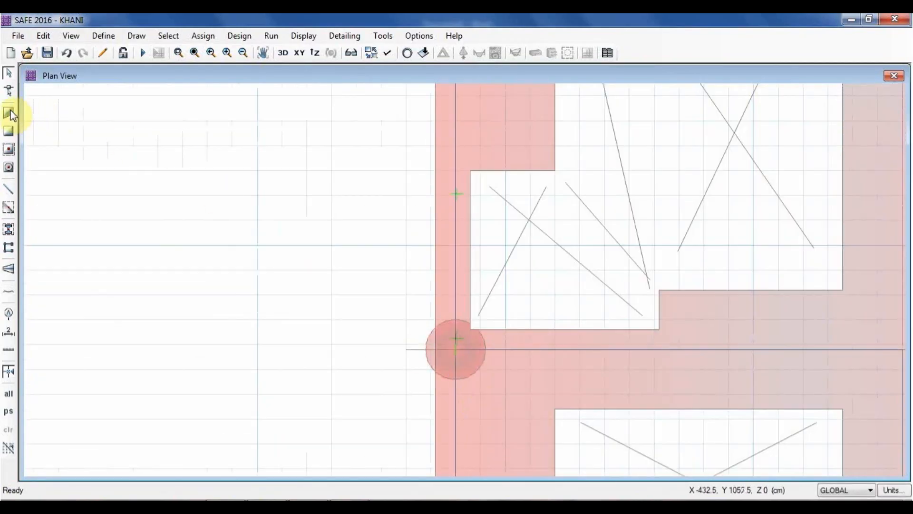
pyautogui.click(9, 112)
pyautogui.click(456, 377)
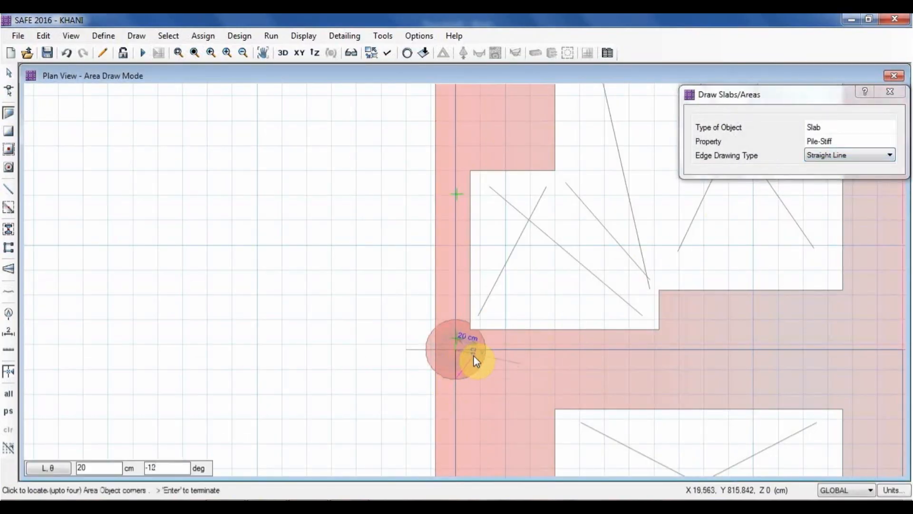
pyautogui.click(828, 156)
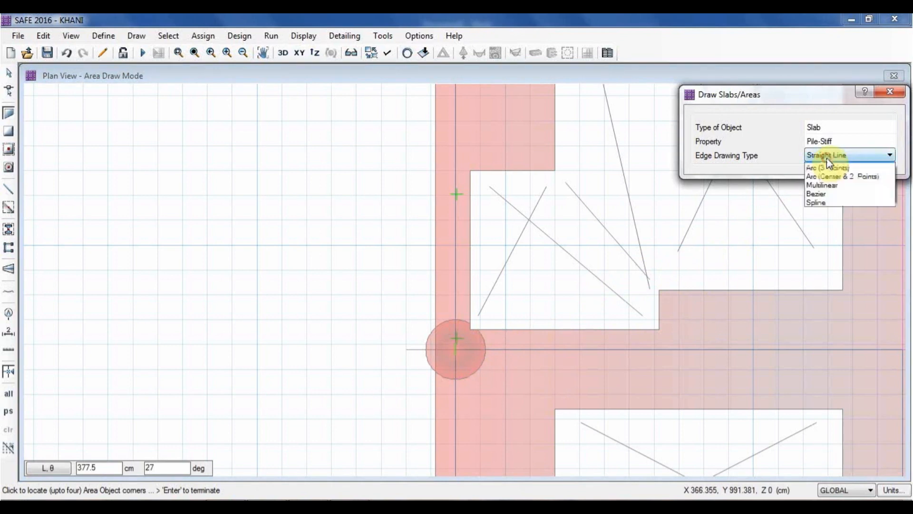
pyautogui.click(828, 182)
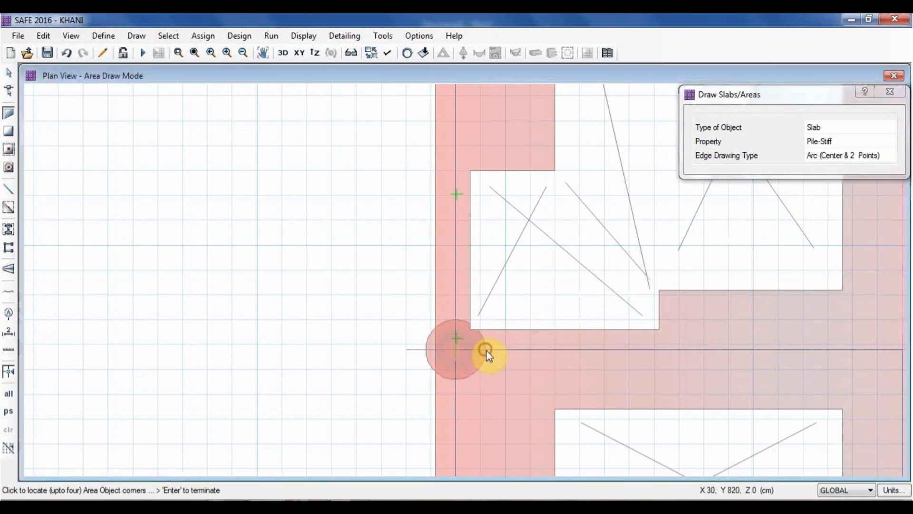
pyautogui.click(8, 72)
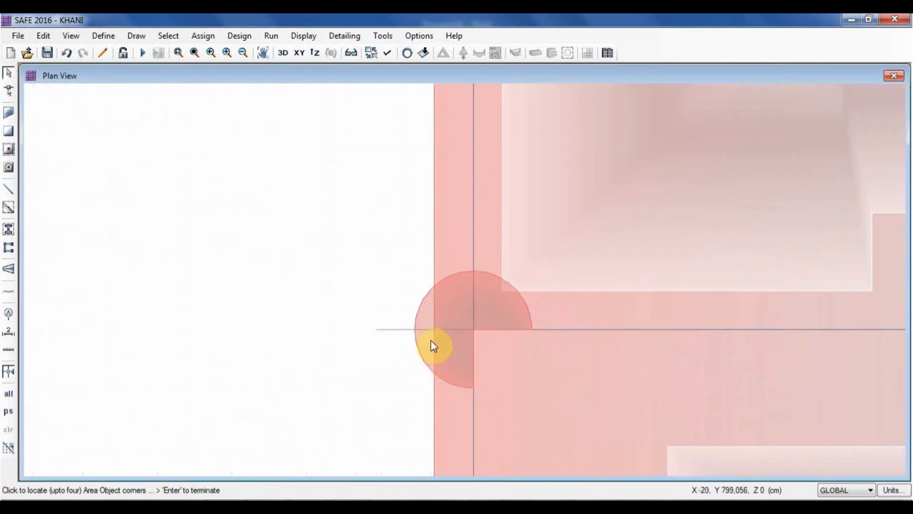
# Delete the full circular slab at the second pile location, keeping the quarter-circle area.
pyautogui.moveTo(415, 284); pyautogui.dragTo(385, 387)
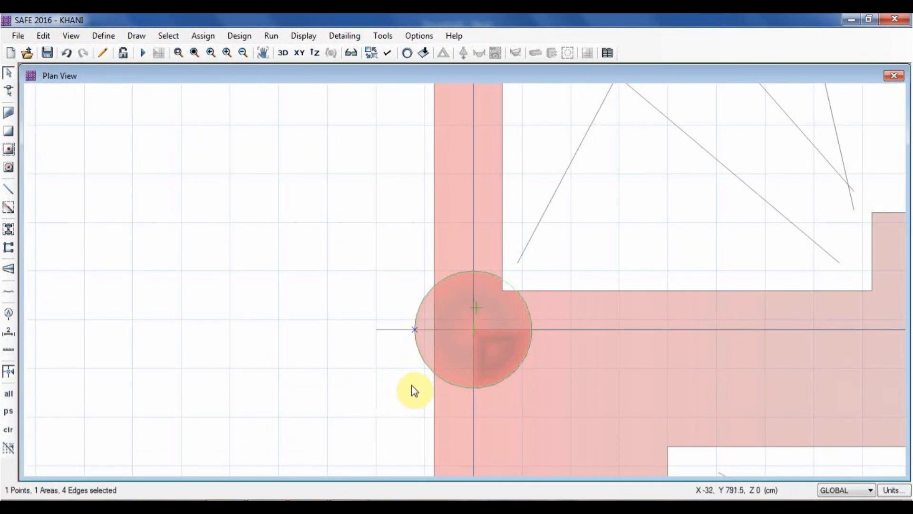
pyautogui.scroll(-1, 421, 307)
pyautogui.scroll(-1, 344, 248)
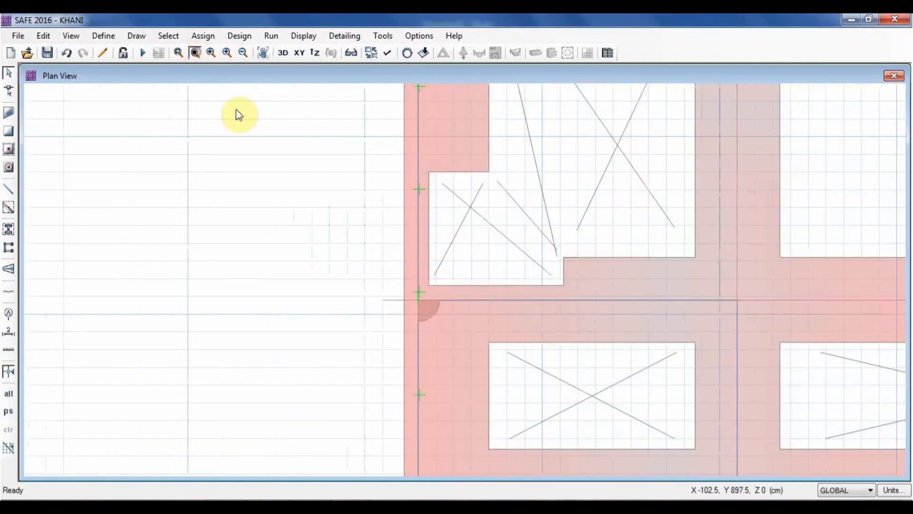